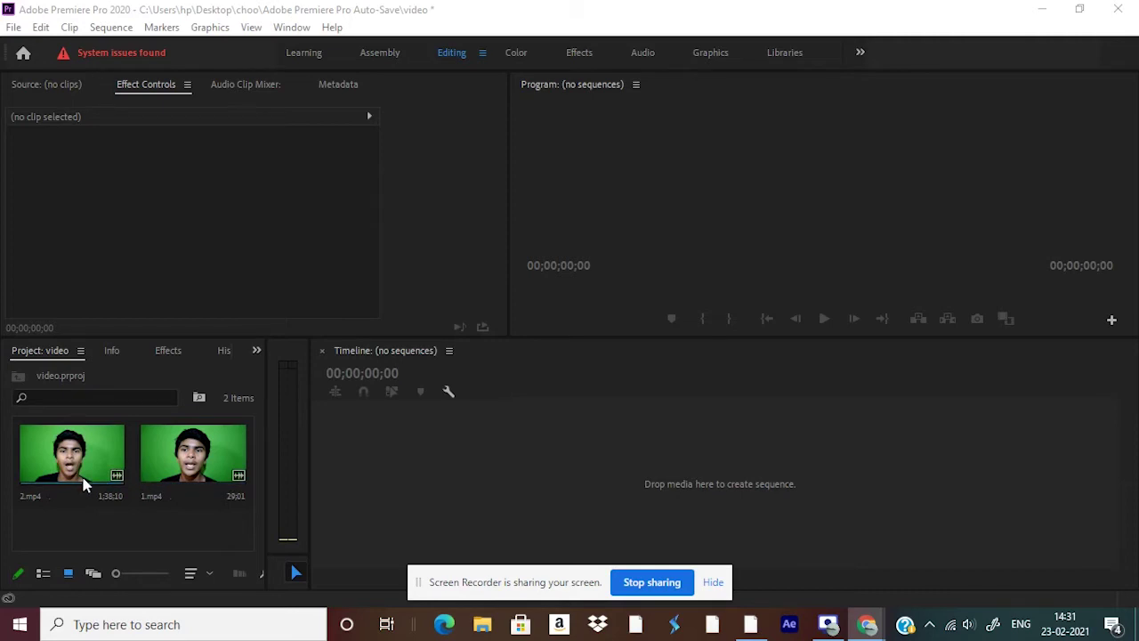
Step: Create sequence '2' from 2.mp4, then place 1.mp4 right after it on V1
left_click_drag(83, 483, 320, 478)
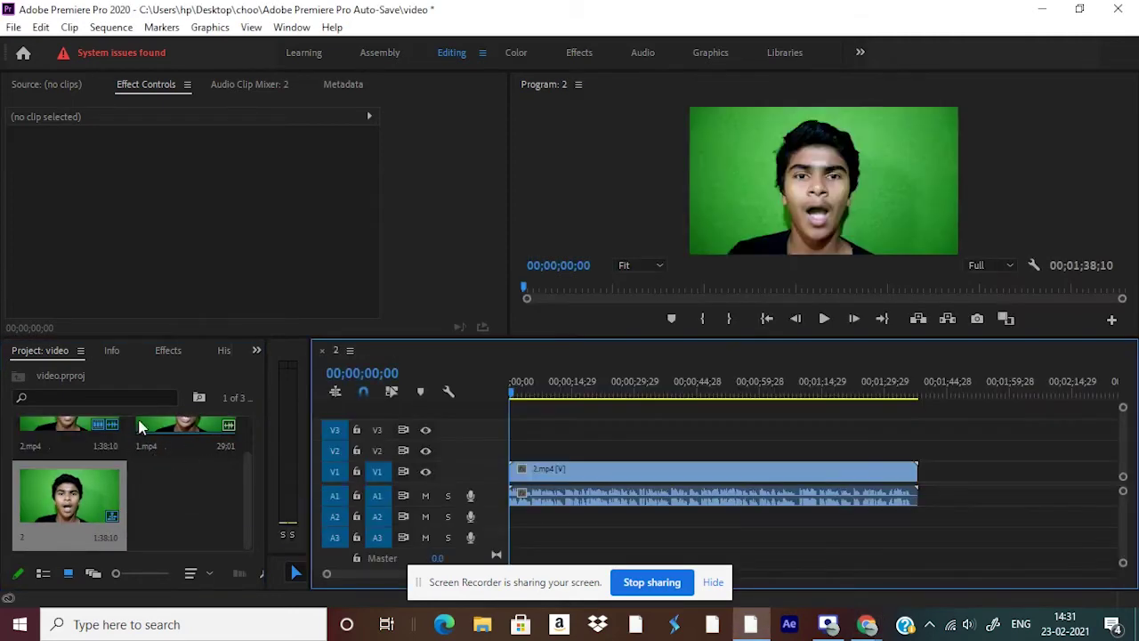
left_click_drag(248, 528, 219, 466)
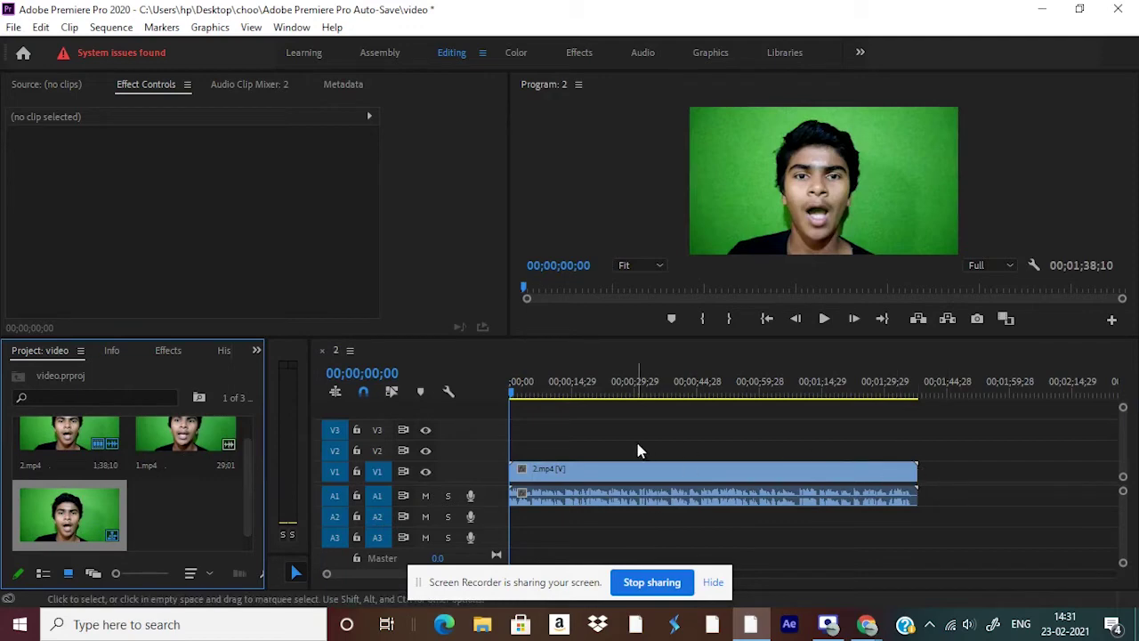
left_click_drag(178, 454, 924, 494)
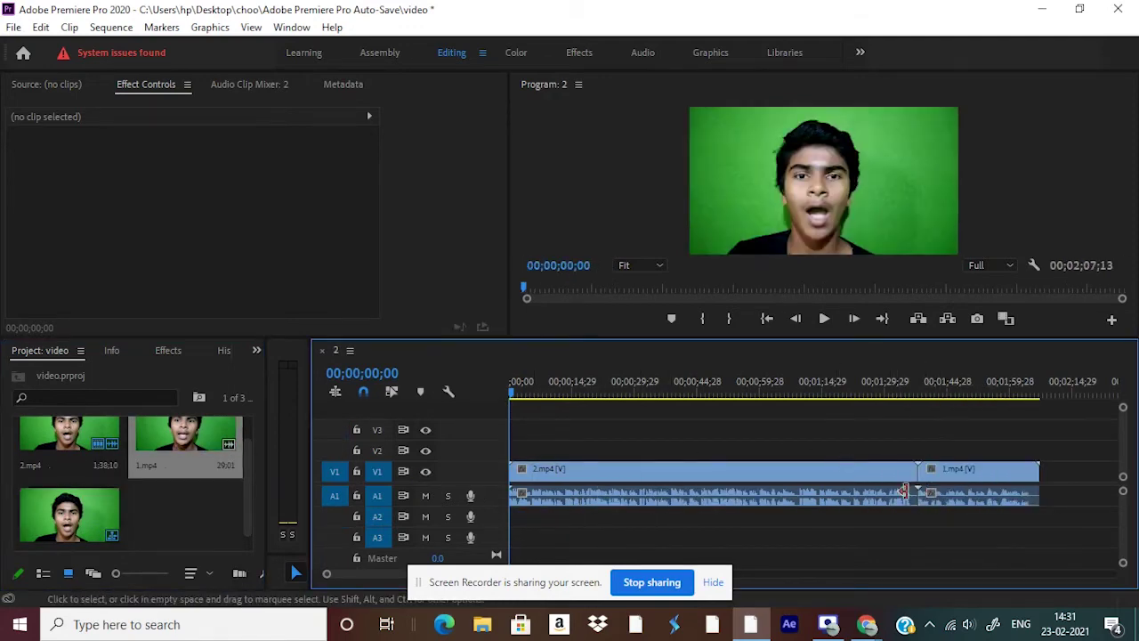
left_click(810, 465)
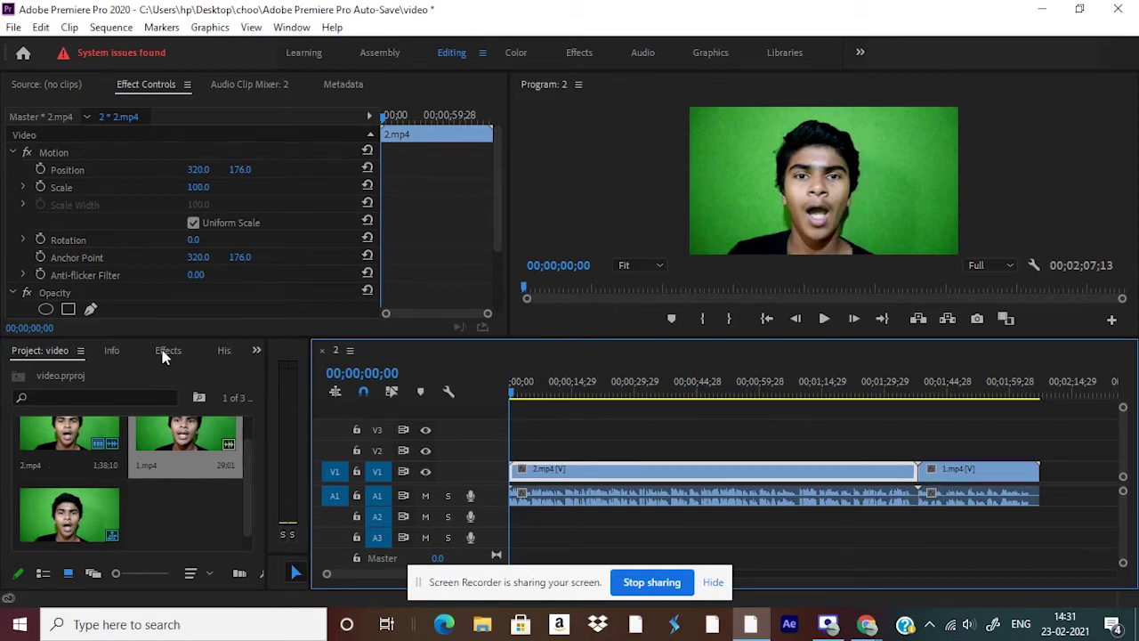
Step: Search the Effects panel for 'keying' to reveal Ultra Key under Video Effects > Keying
left_click(166, 352)
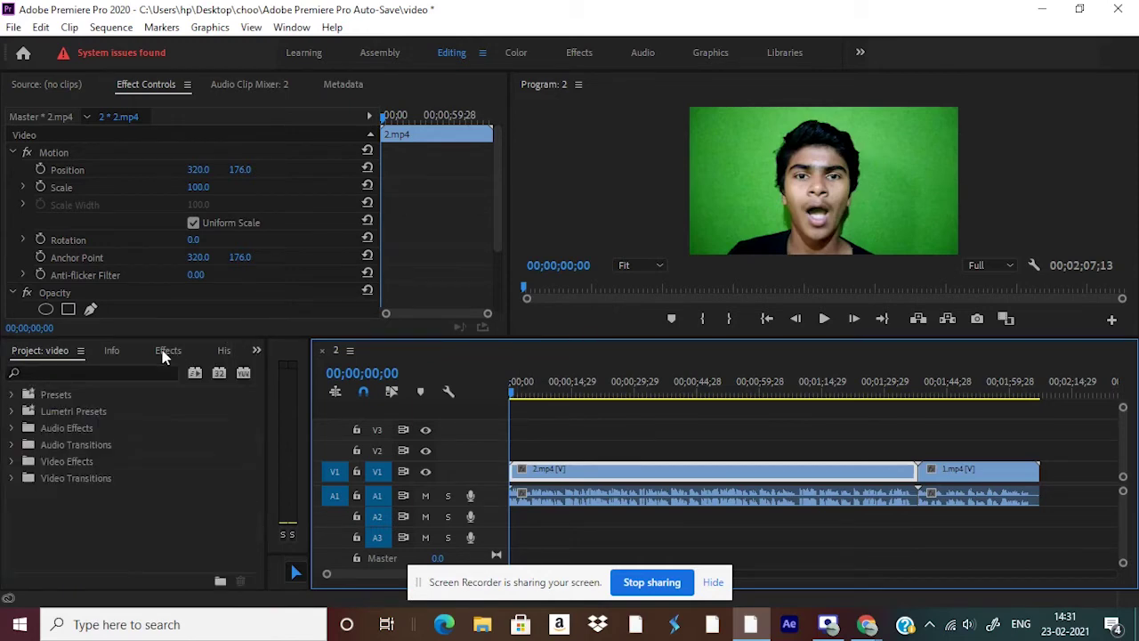
left_click(73, 371)
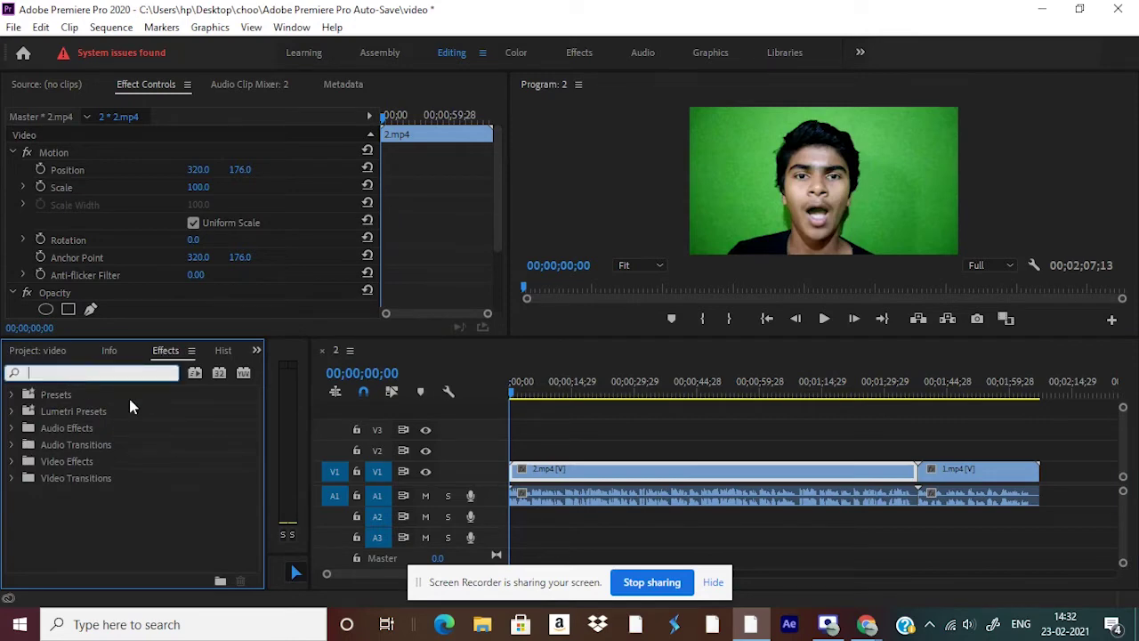
type("keying")
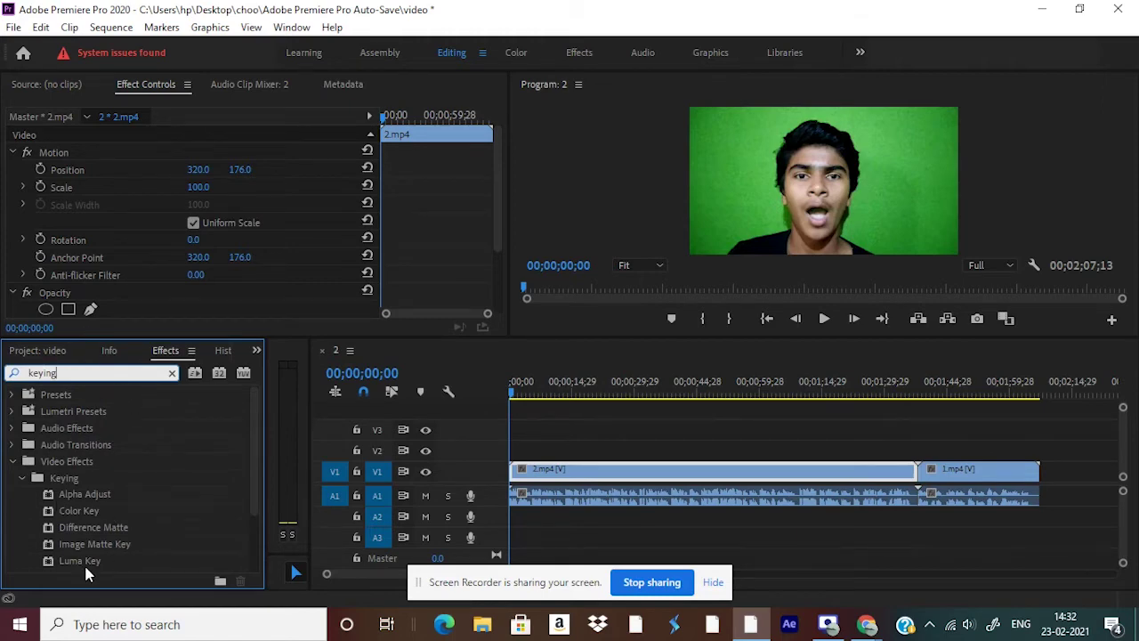
left_click_drag(257, 496, 257, 570)
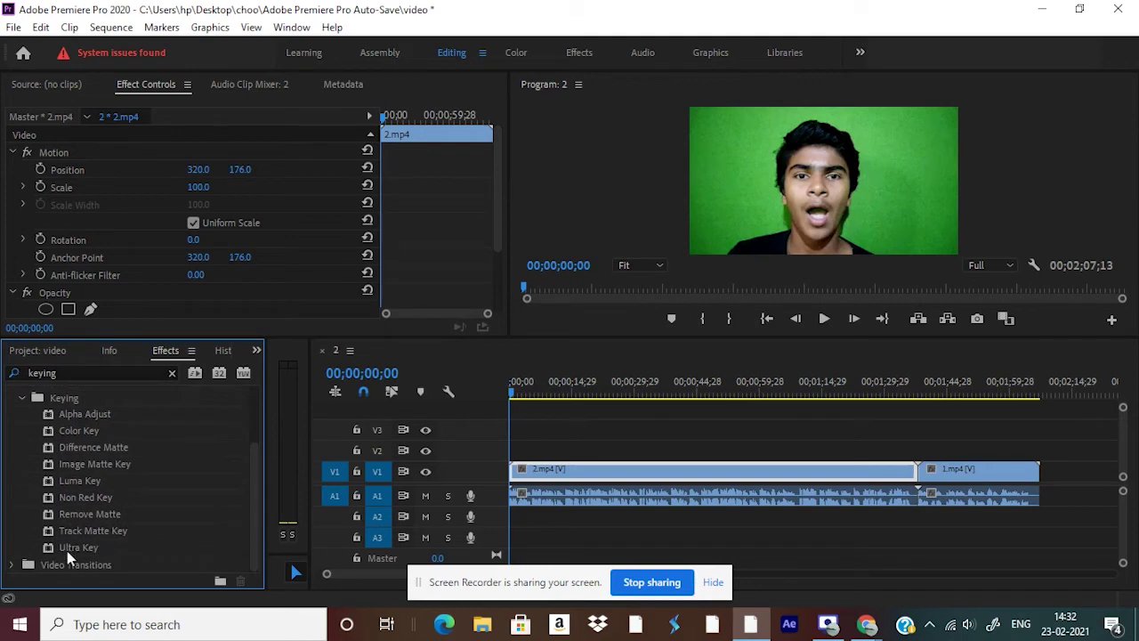
Step: Apply Ultra Key to both the 2.mp4 and 1.mp4 clips
left_click_drag(92, 553, 610, 485)
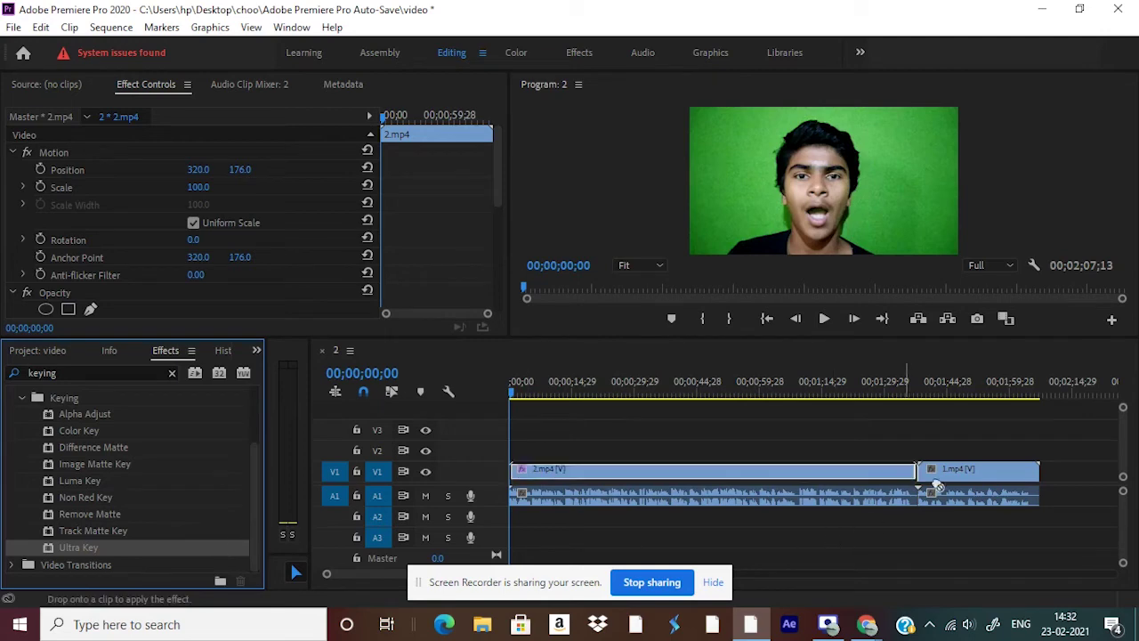
left_click_drag(240, 546, 935, 475)
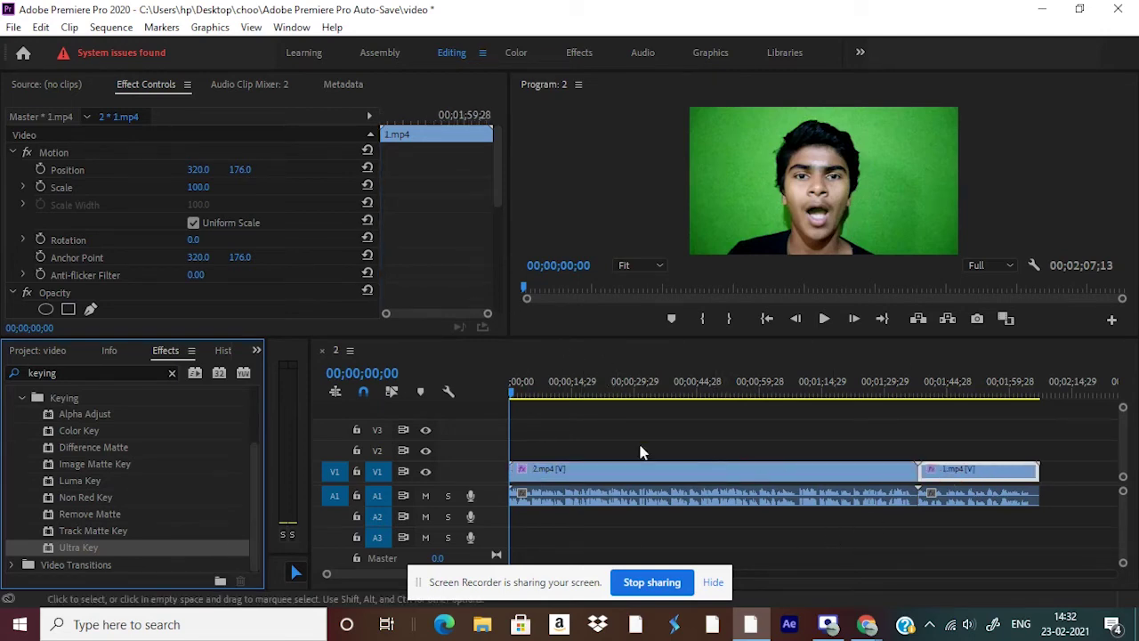
left_click(647, 479)
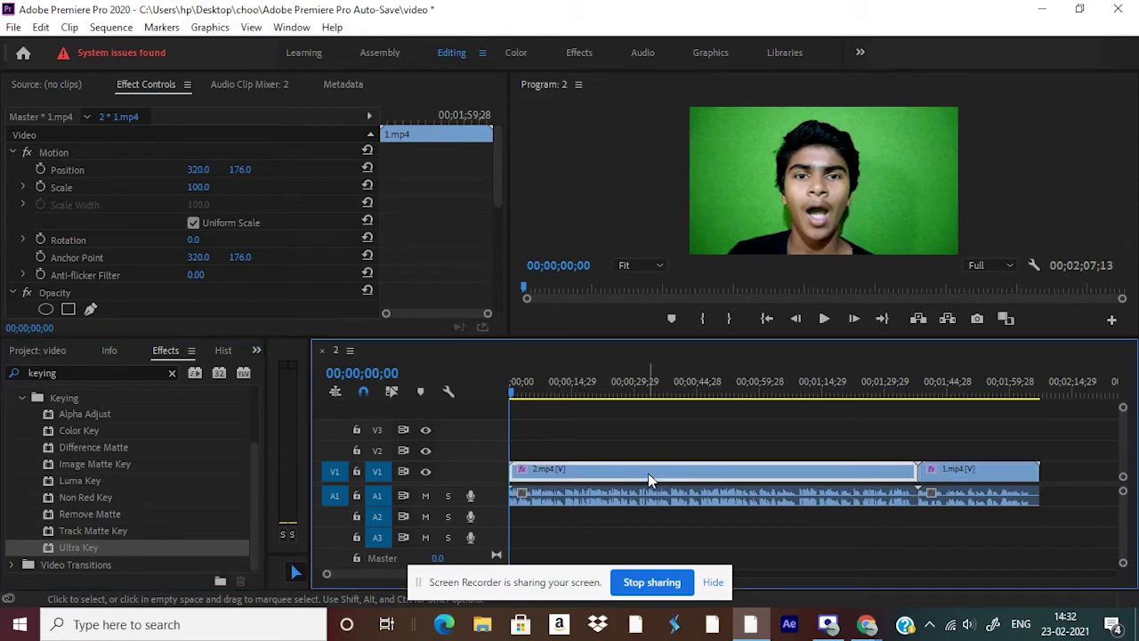
left_click(71, 87)
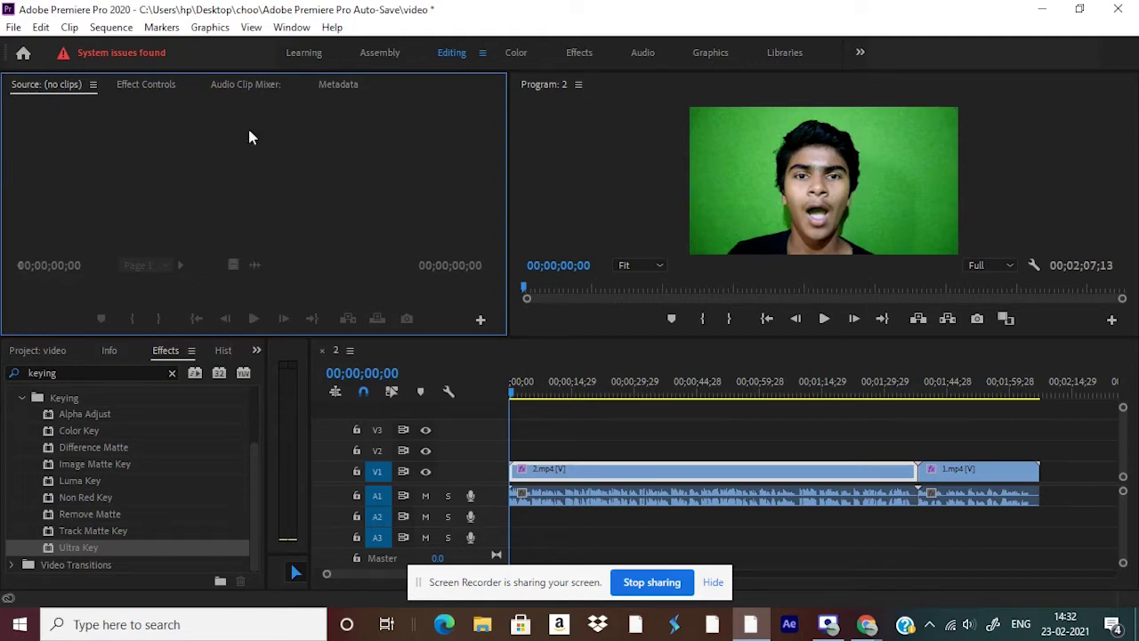
Step: In 2.mp4's Effect Controls, sample the green backdrop as the Ultra Key colour
left_click(696, 479)
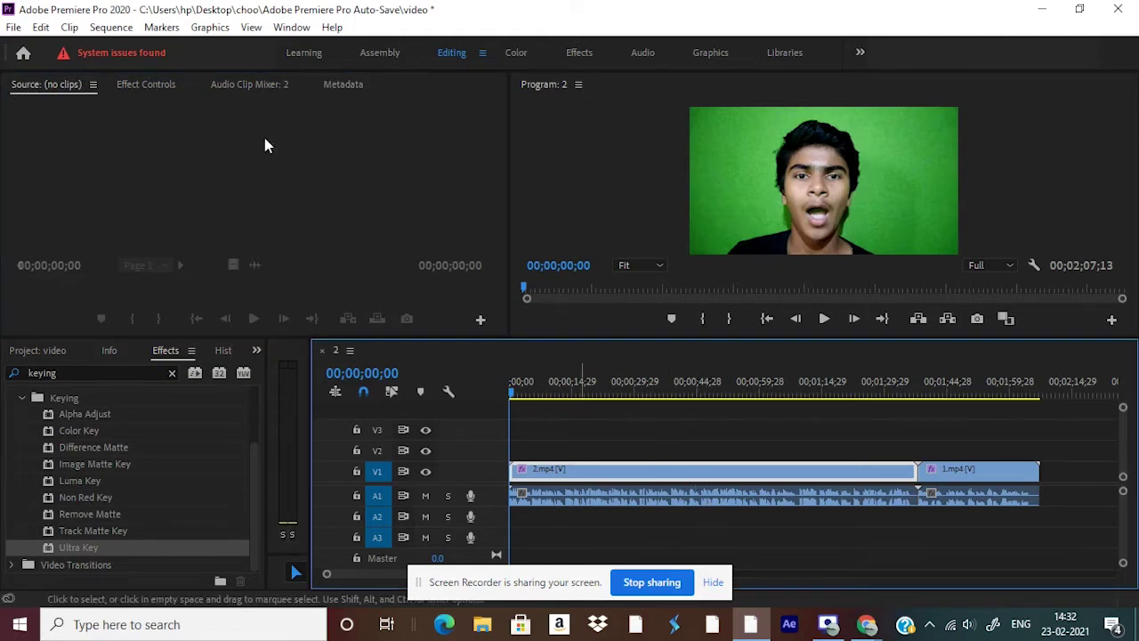
left_click(141, 89)
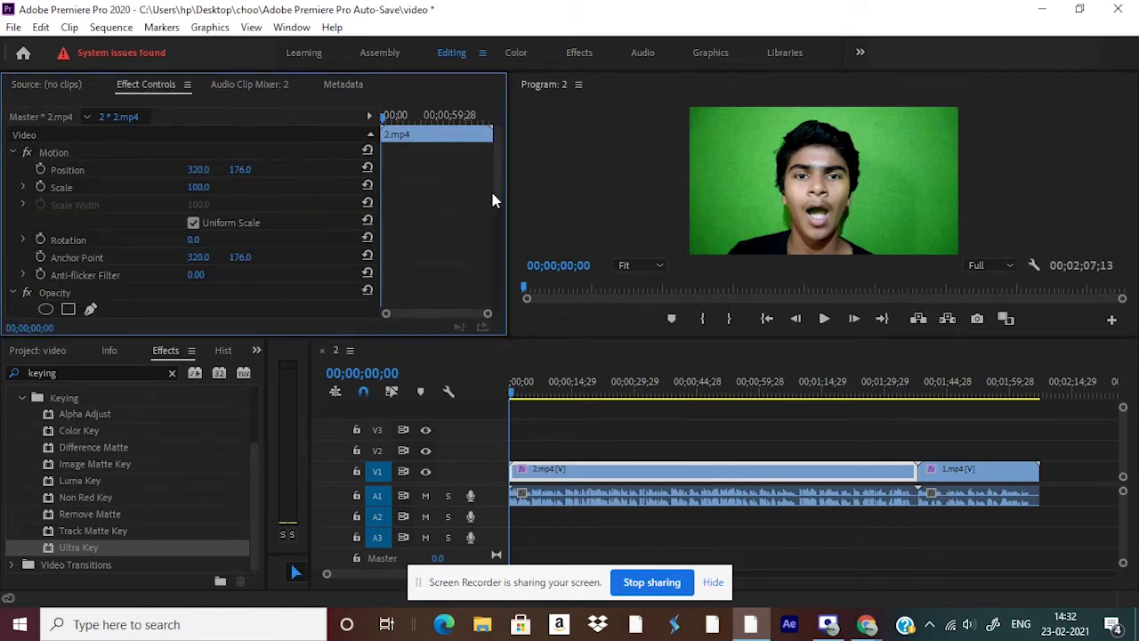
scroll(492, 200, "down", 4)
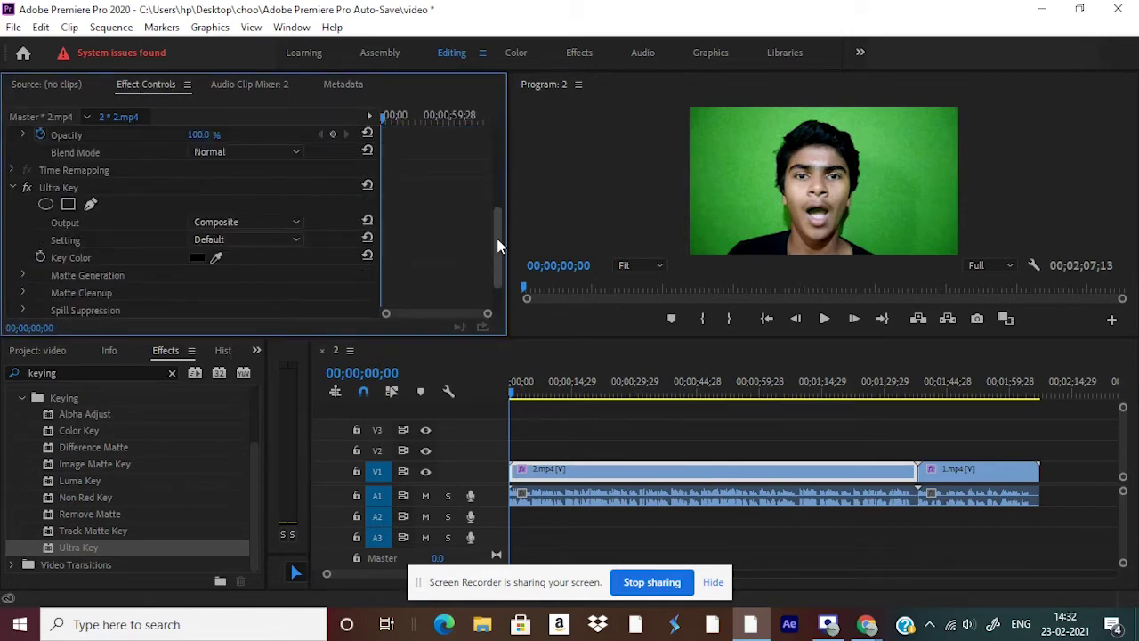
mouse_move(498, 245)
left_mouse_down()
mouse_move(483, 201)
mouse_move(502, 237)
left_mouse_up()
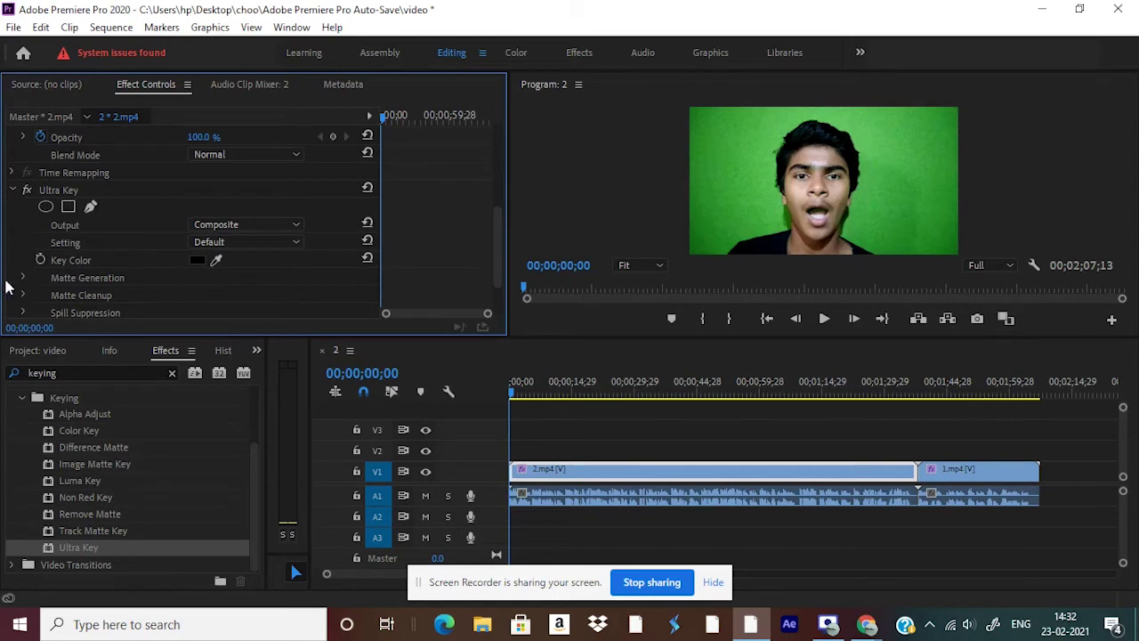
left_click(217, 263)
left_click(730, 183)
left_click(744, 183)
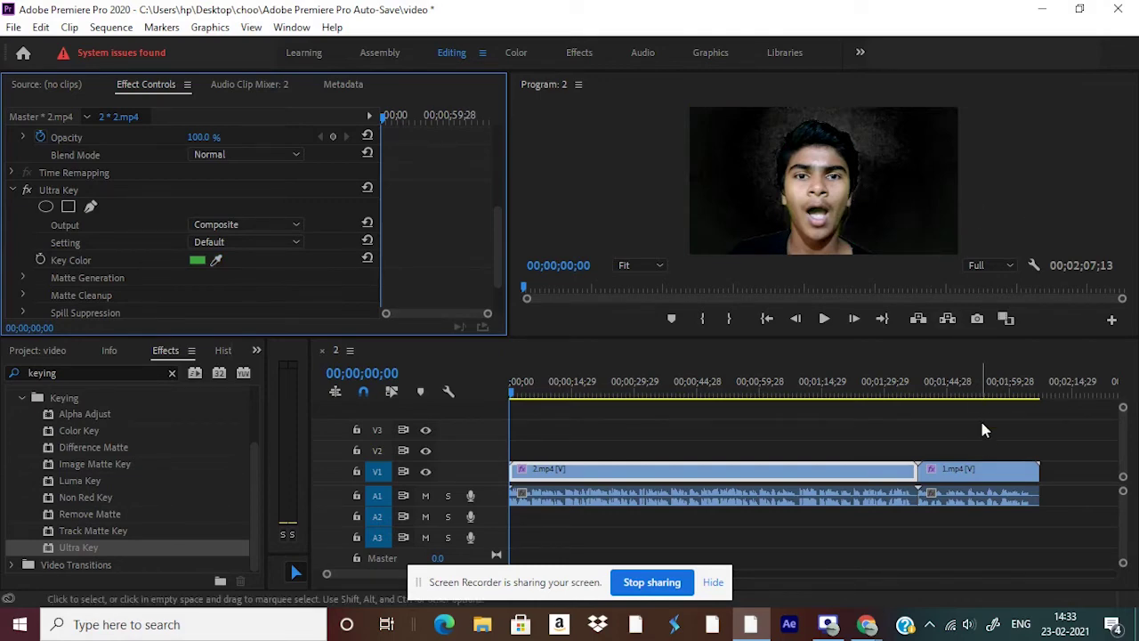
left_click(983, 465)
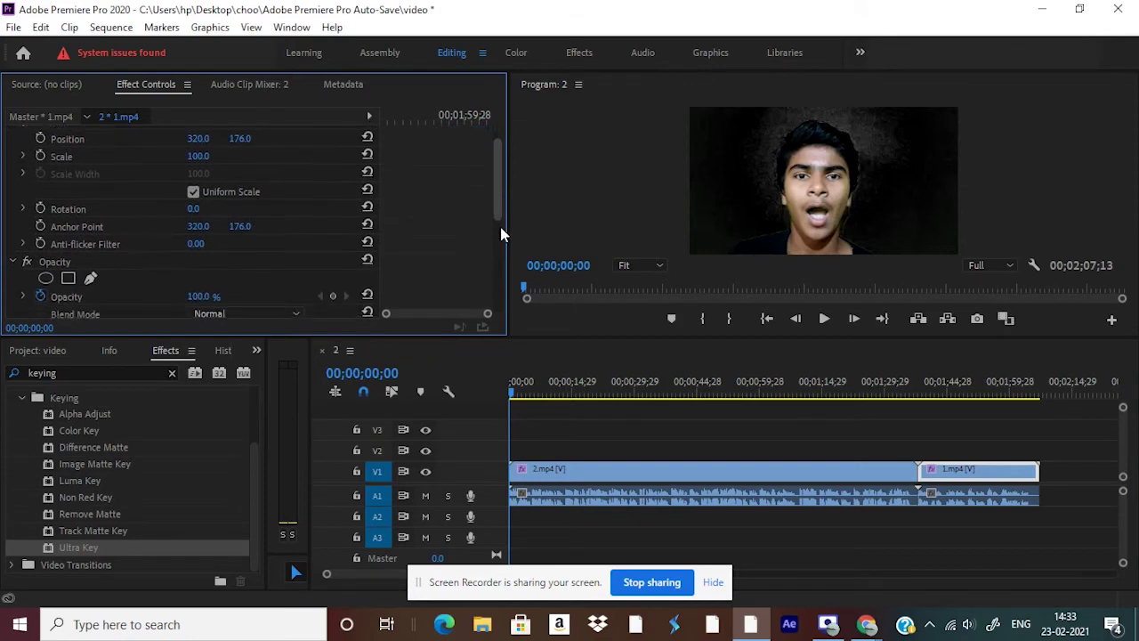
Step: At 00;01;41;05, sample 1.mp4's green backdrop as its Ultra Key colour, then show the Project panel
left_click_drag(500, 199, 501, 242)
left_click_drag(501, 186, 498, 245)
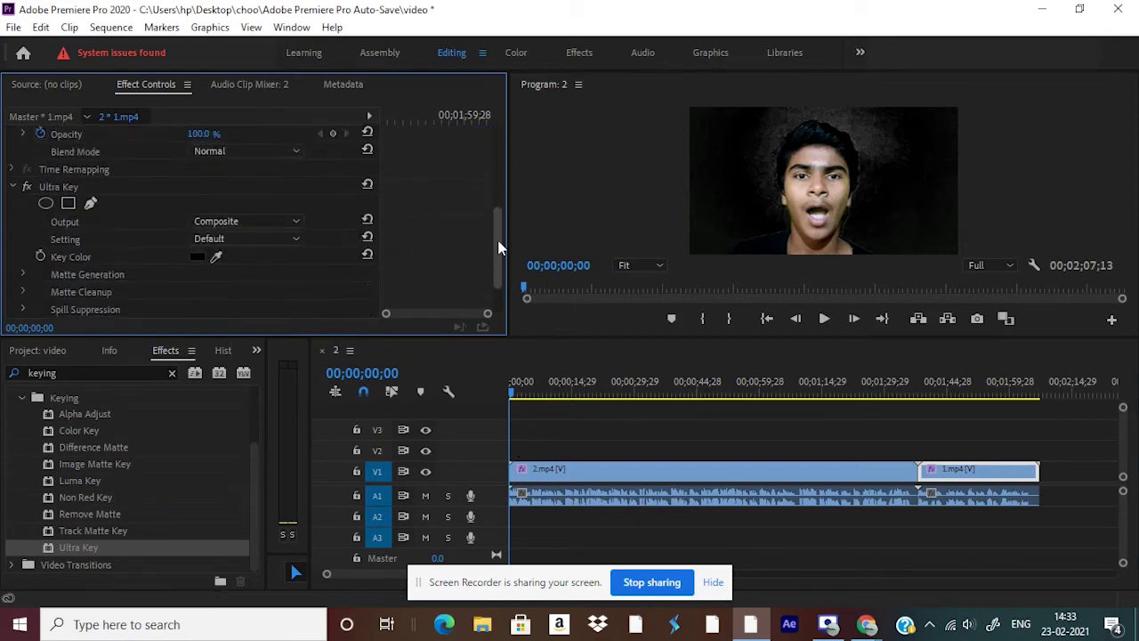
left_click(526, 400)
left_click_drag(604, 395, 930, 415)
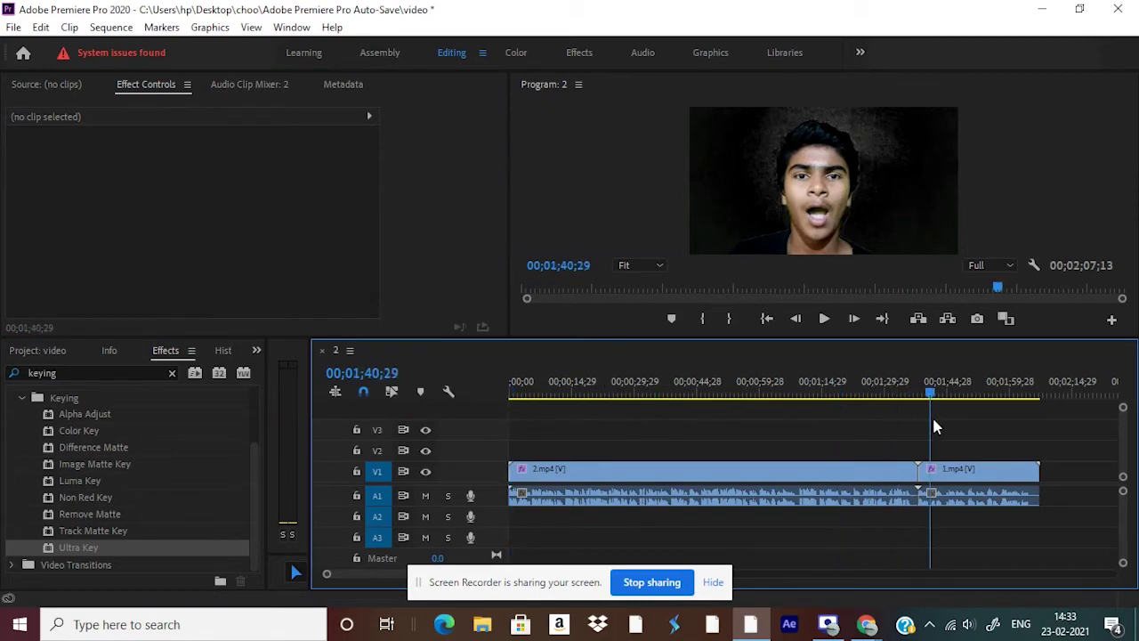
left_click(961, 481)
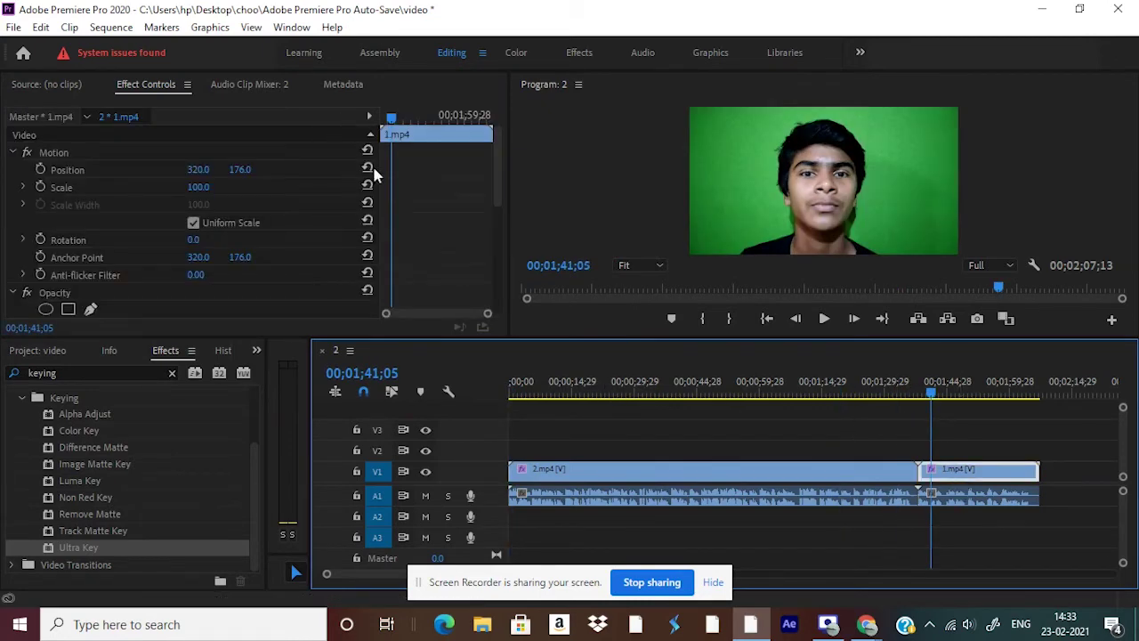
left_click_drag(497, 167, 498, 284)
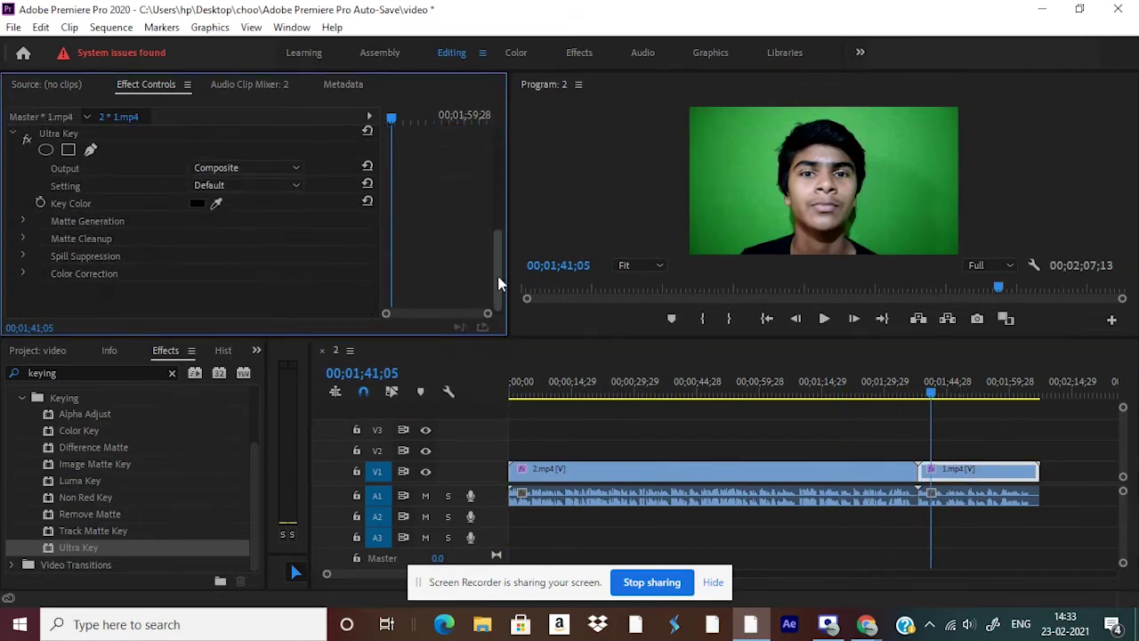
left_click(216, 214)
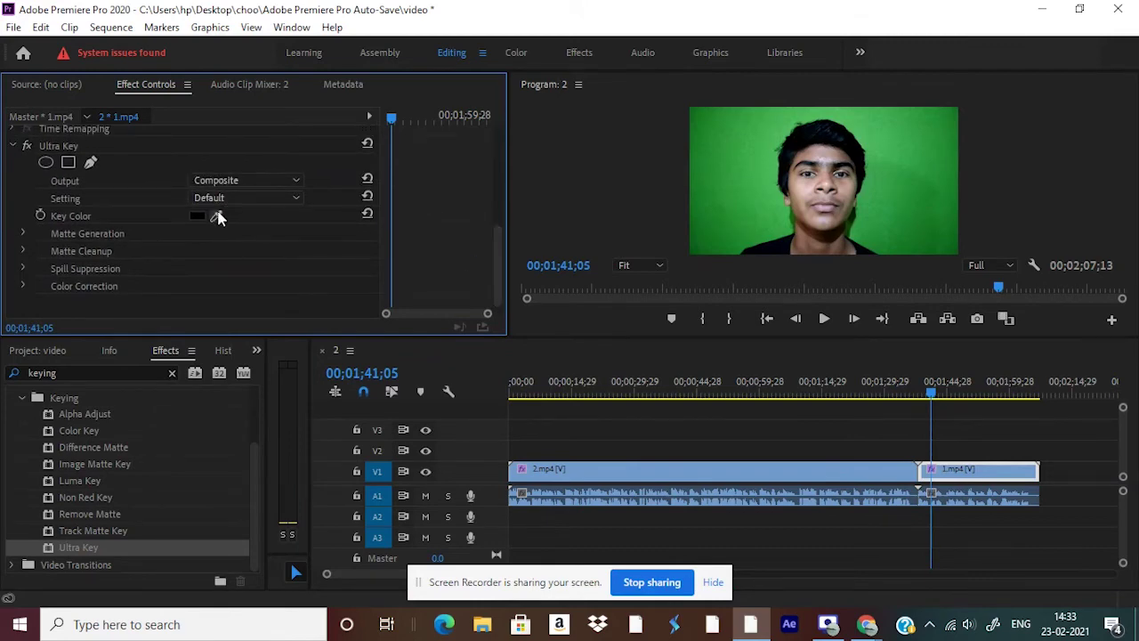
left_click(786, 139)
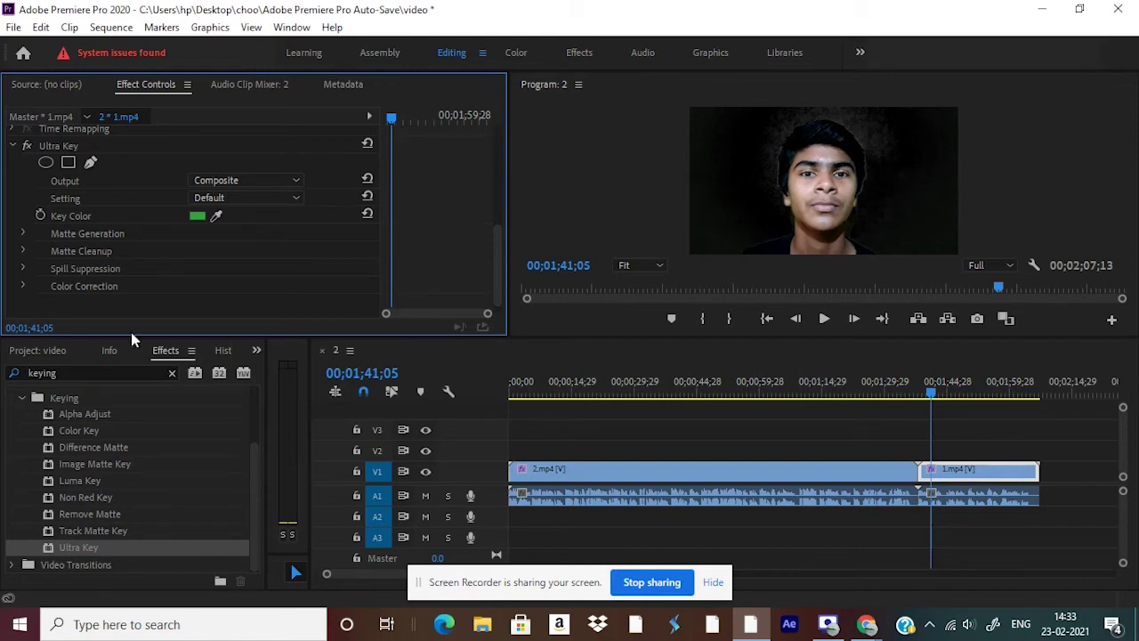
left_click(45, 350)
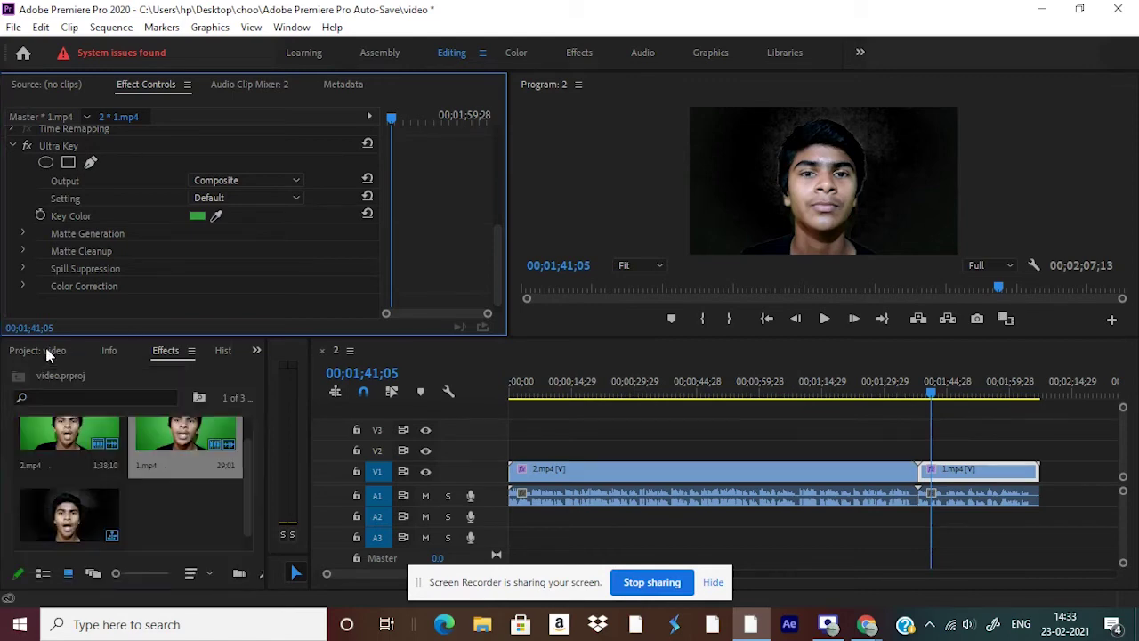
Step: Import download (3).jpg and drop it at the start of track V2
double_click(194, 525)
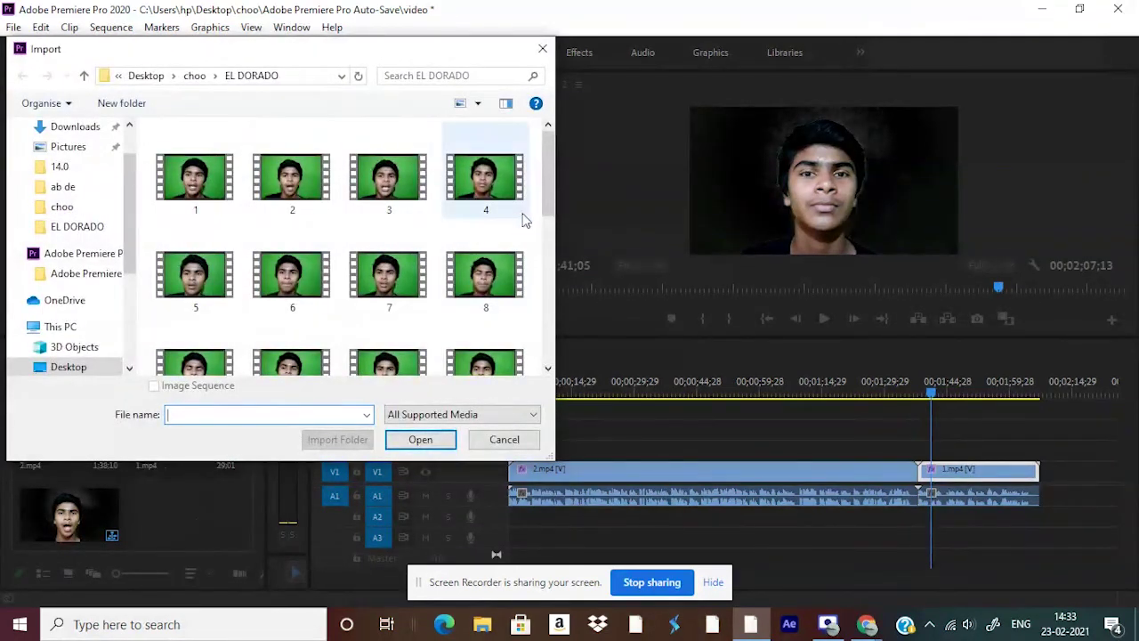
left_click_drag(548, 214, 561, 316)
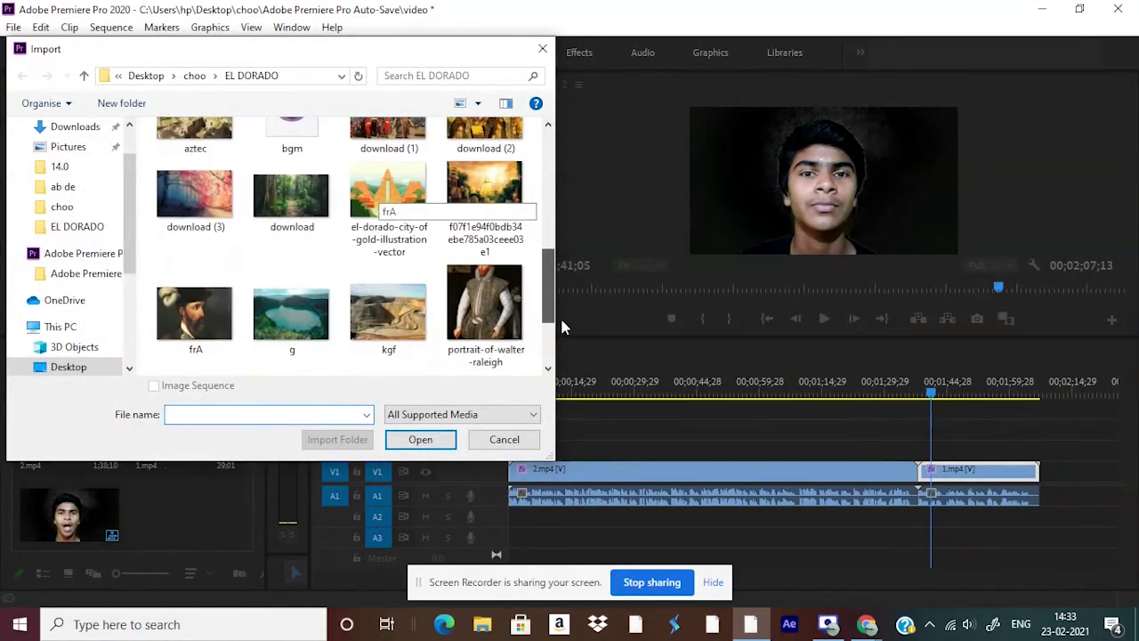
left_click(212, 244)
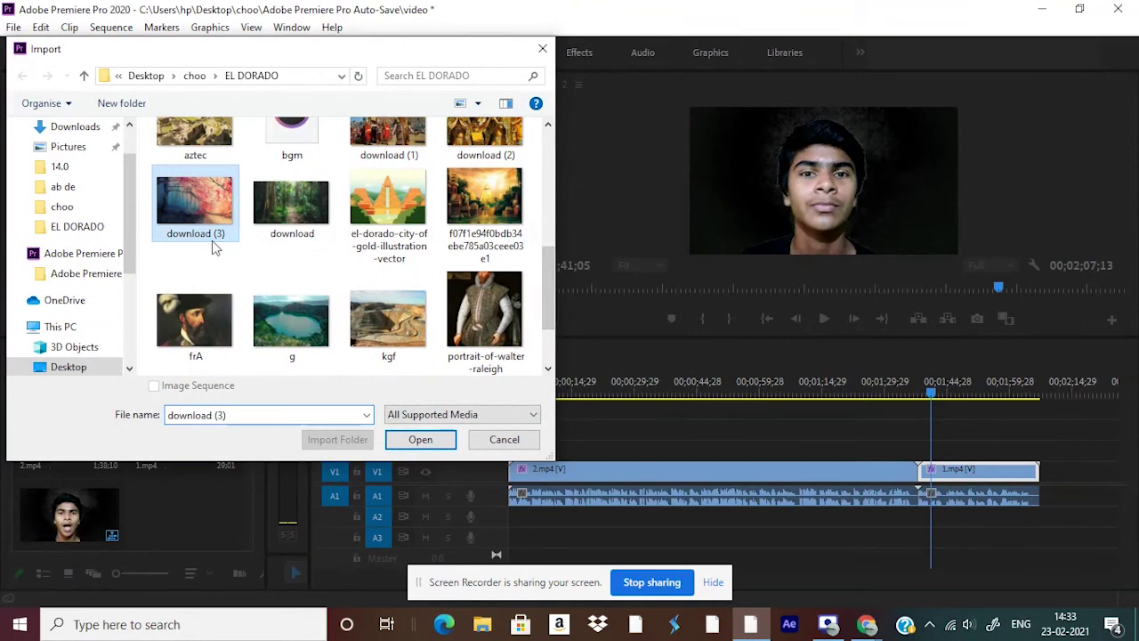
left_click(410, 438)
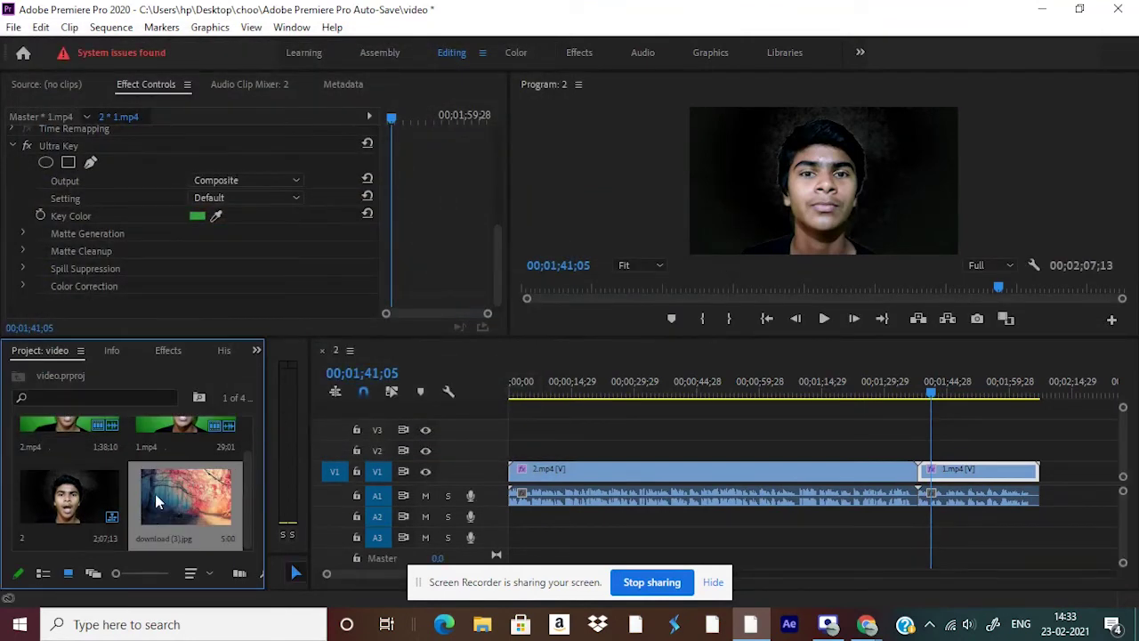
left_click_drag(155, 495, 532, 455)
left_click(526, 471)
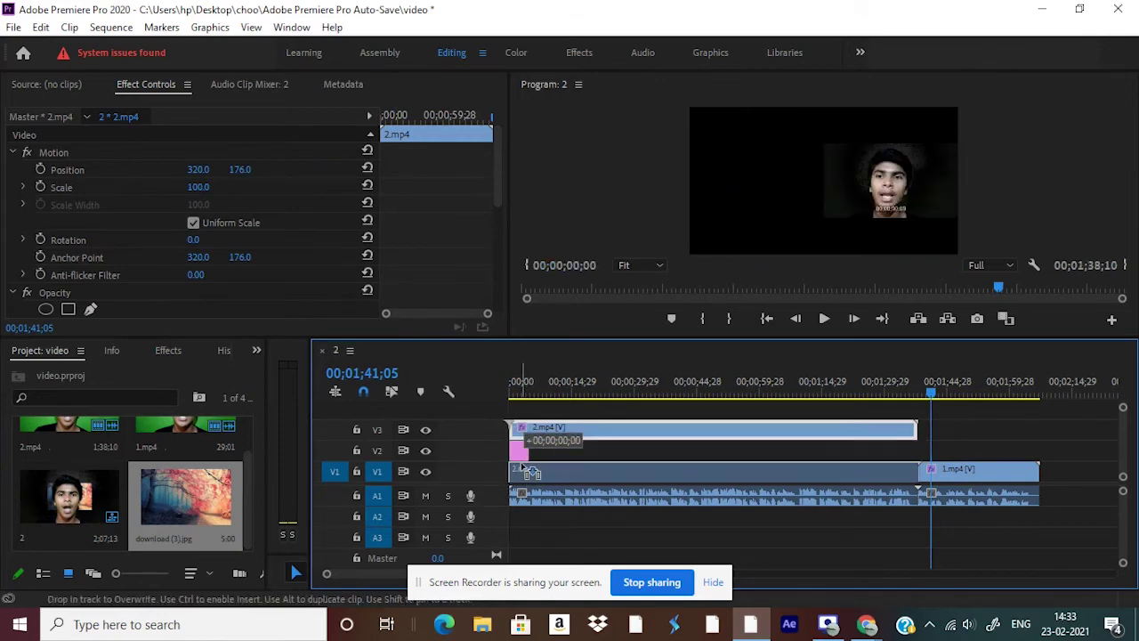
Step: Extend the download (3).jpg clip on V2 to the end of the sequence
left_click_drag(534, 458, 534, 454)
left_click(525, 450)
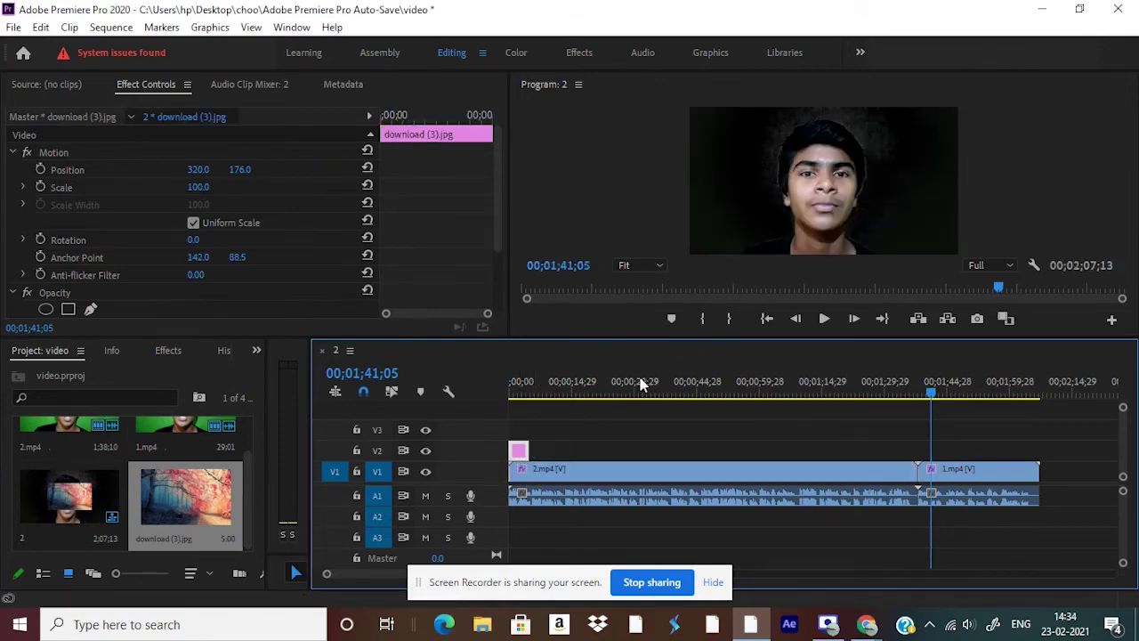
left_click_drag(645, 384, 485, 381)
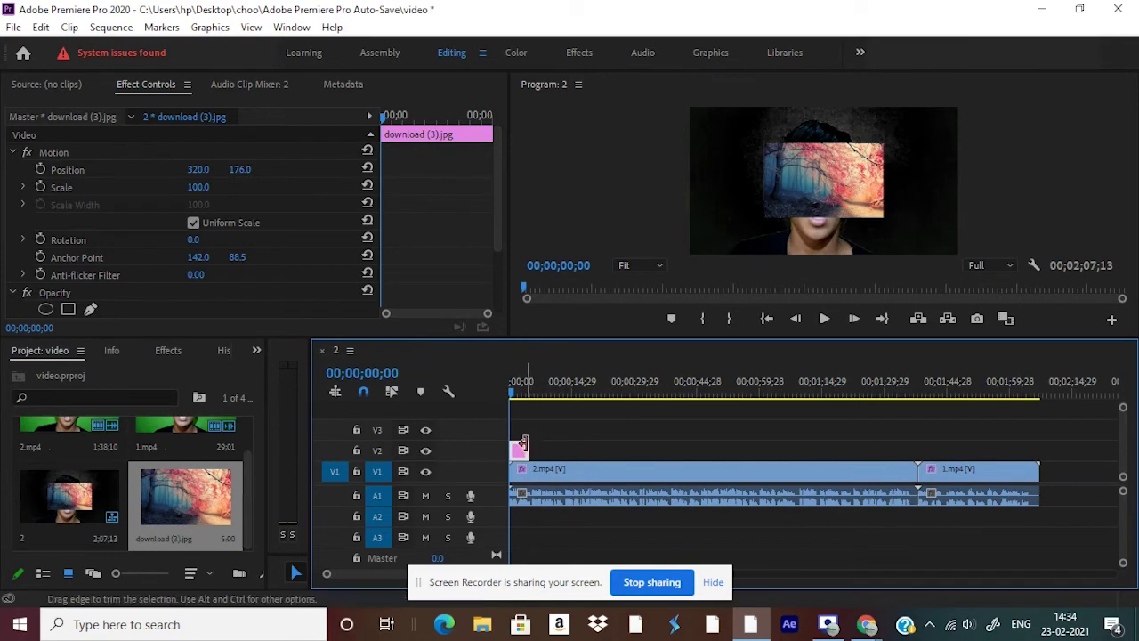
left_click_drag(523, 444, 1038, 450)
left_click(822, 194)
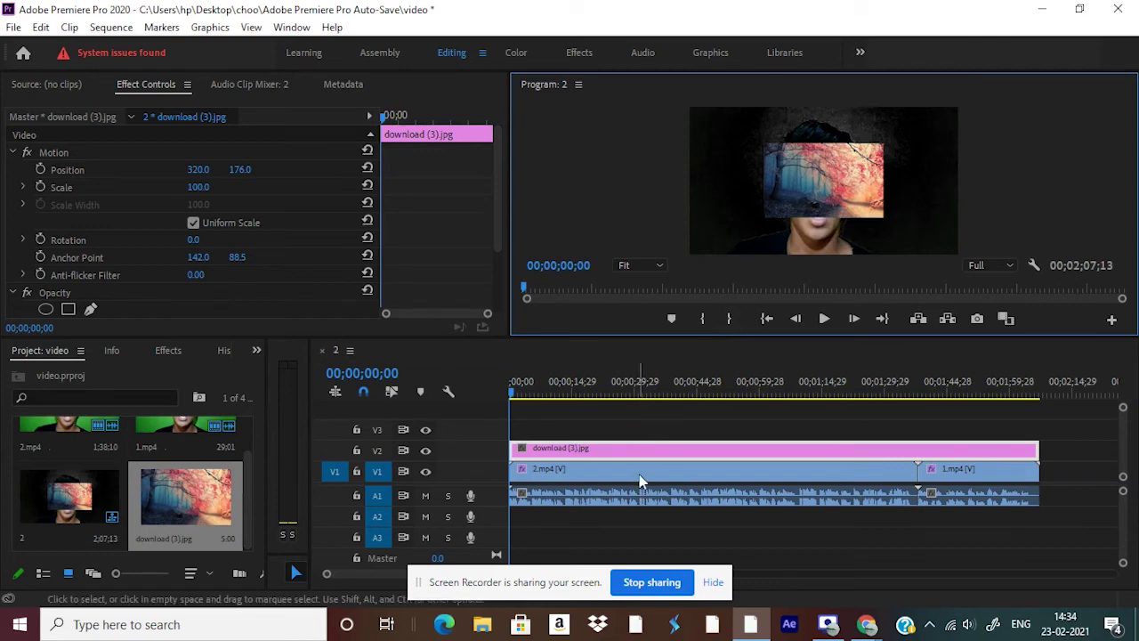
Step: Move 2.mp4 and 1.mp4 from V1 up to V3 above the forest image
left_click(633, 445)
left_click_drag(632, 441, 631, 434)
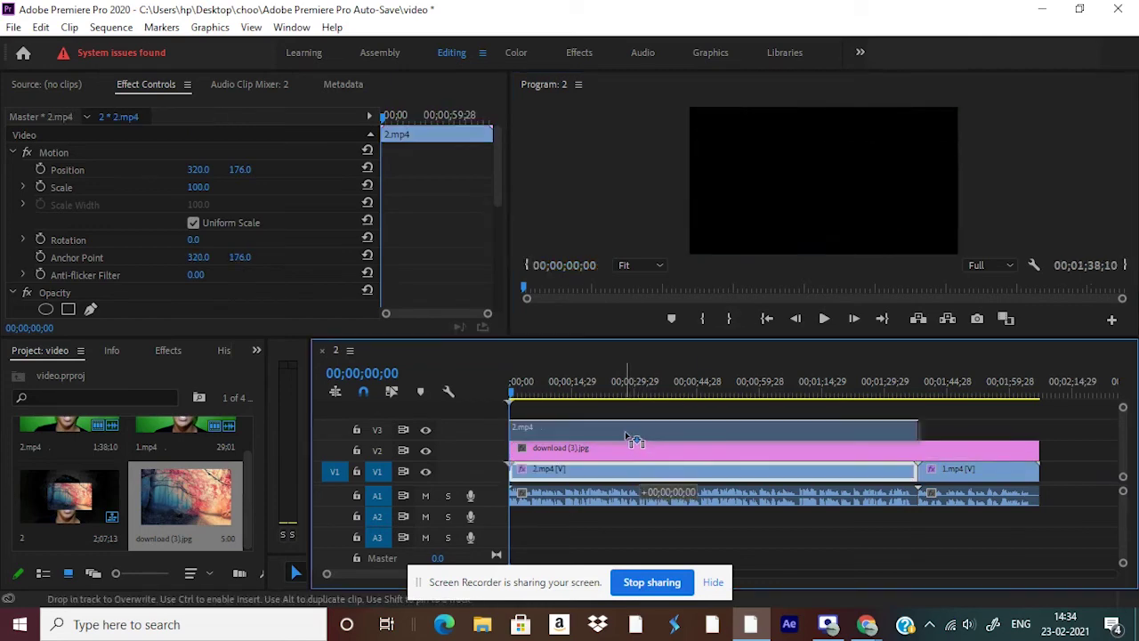
left_click(964, 472)
left_click_drag(962, 480, 963, 430)
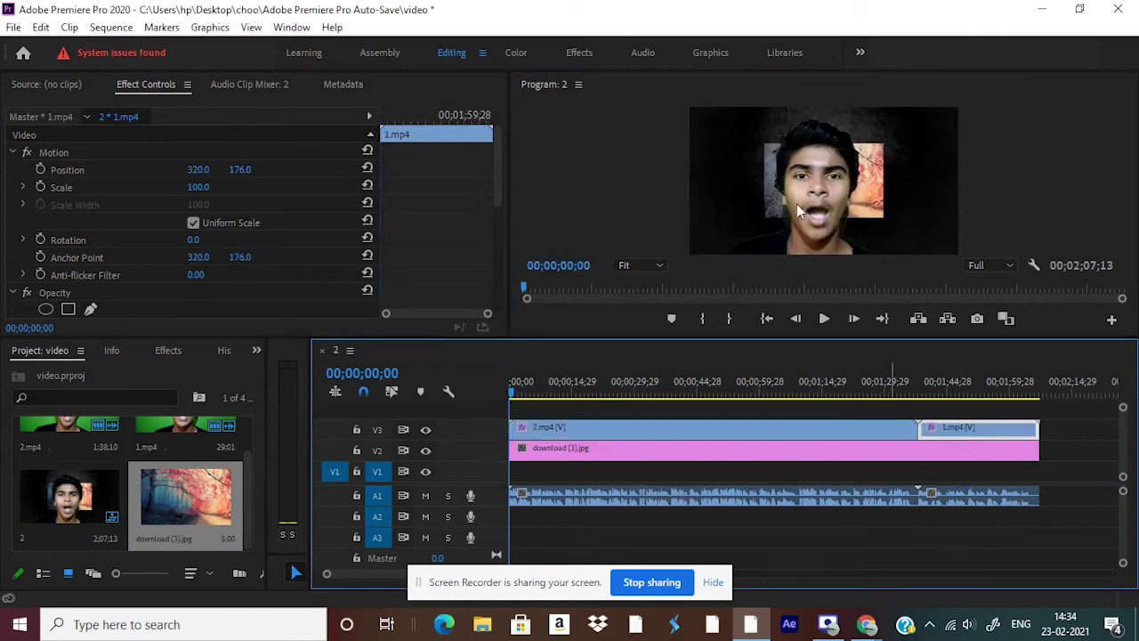
Step: Scale the forest image to 267 to fill the frame and preview the composite
left_click(872, 210)
left_click(855, 448)
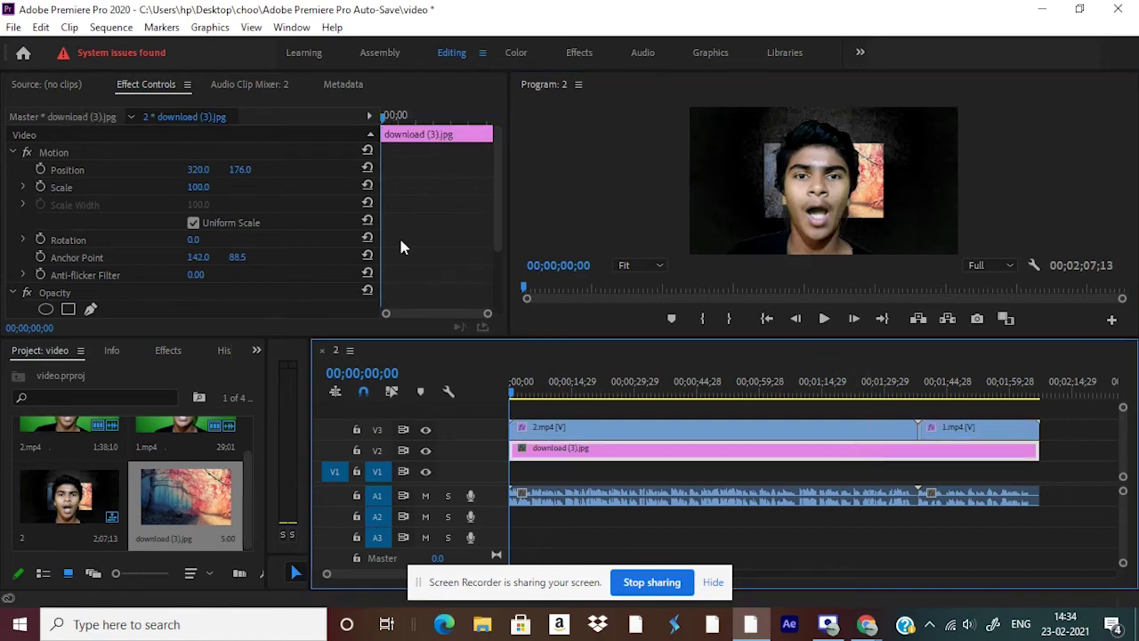
left_click_drag(197, 186, 352, 218)
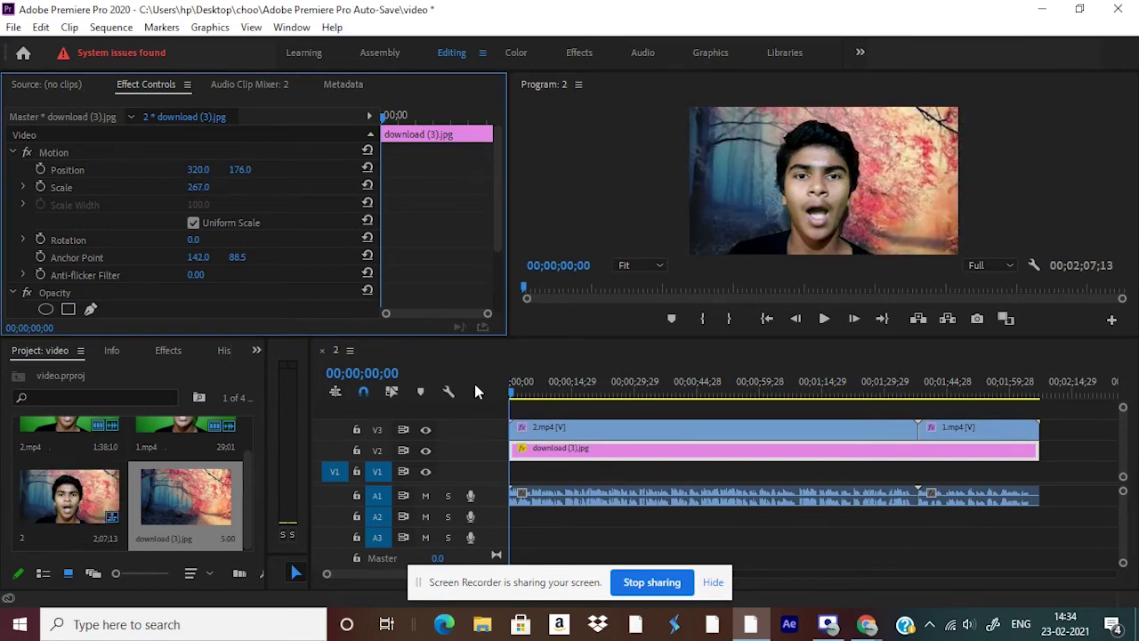
key("space")
left_click(482, 376)
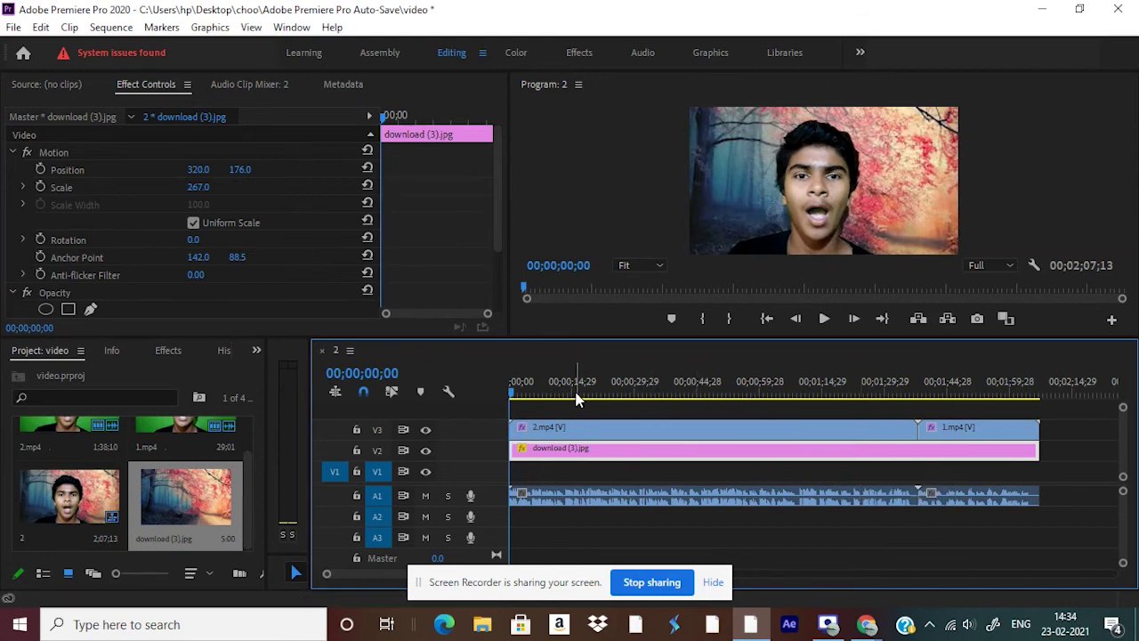
left_click(61, 436)
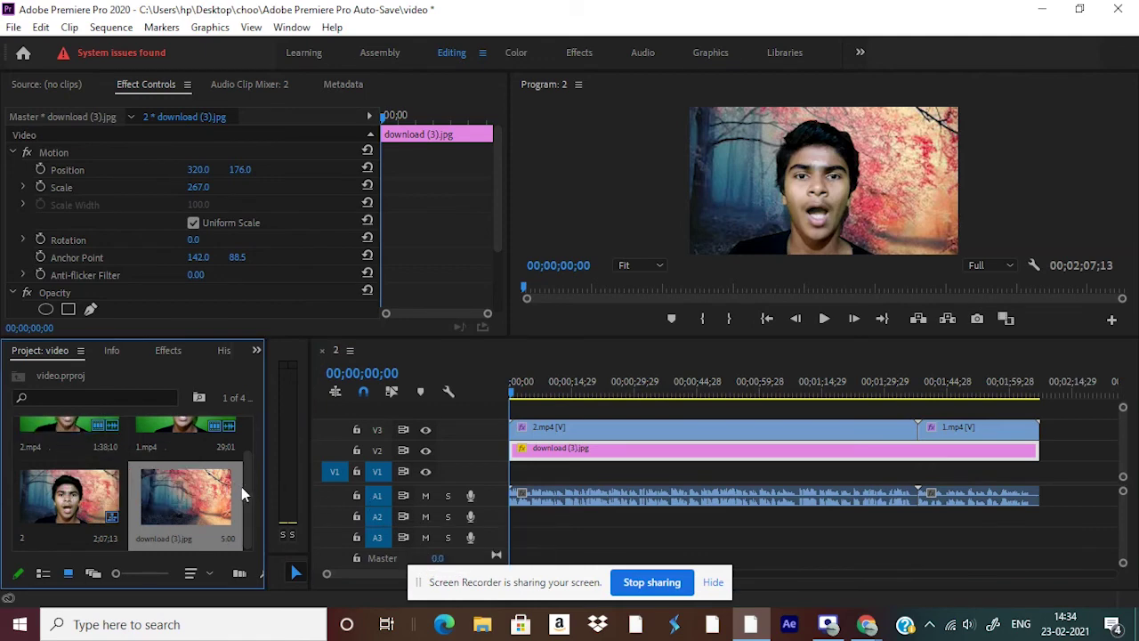
Step: Preview 2.mp4 in the Source monitor and review its Effects and Effect Controls
scroll(245, 454, "up", 1)
scroll(246, 457, "up", 2)
double_click(69, 449)
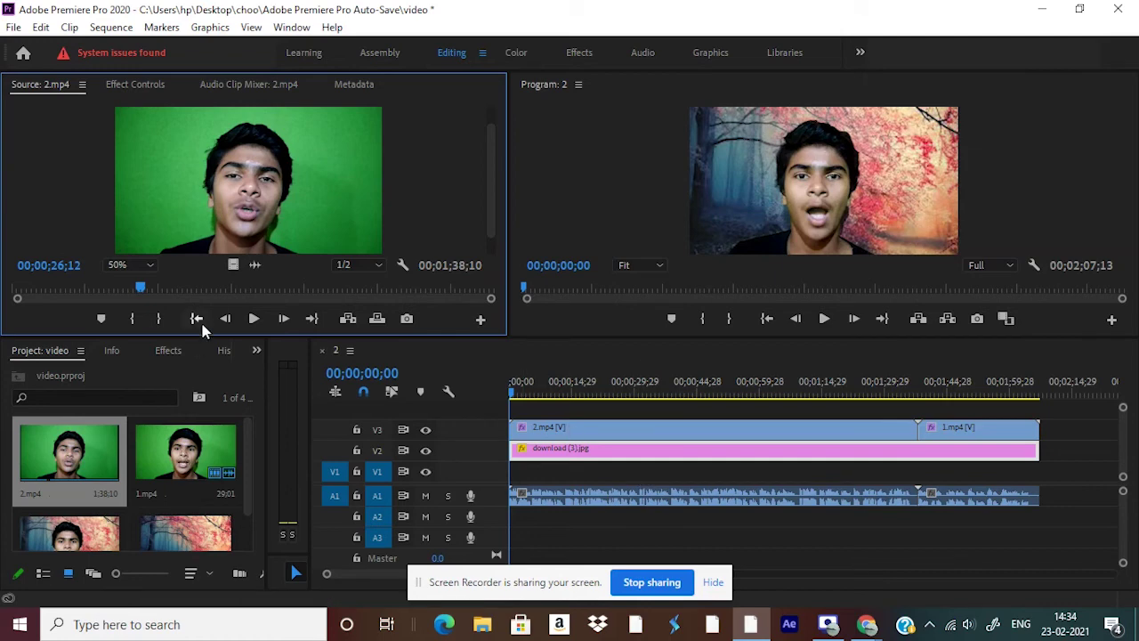
left_click(167, 351)
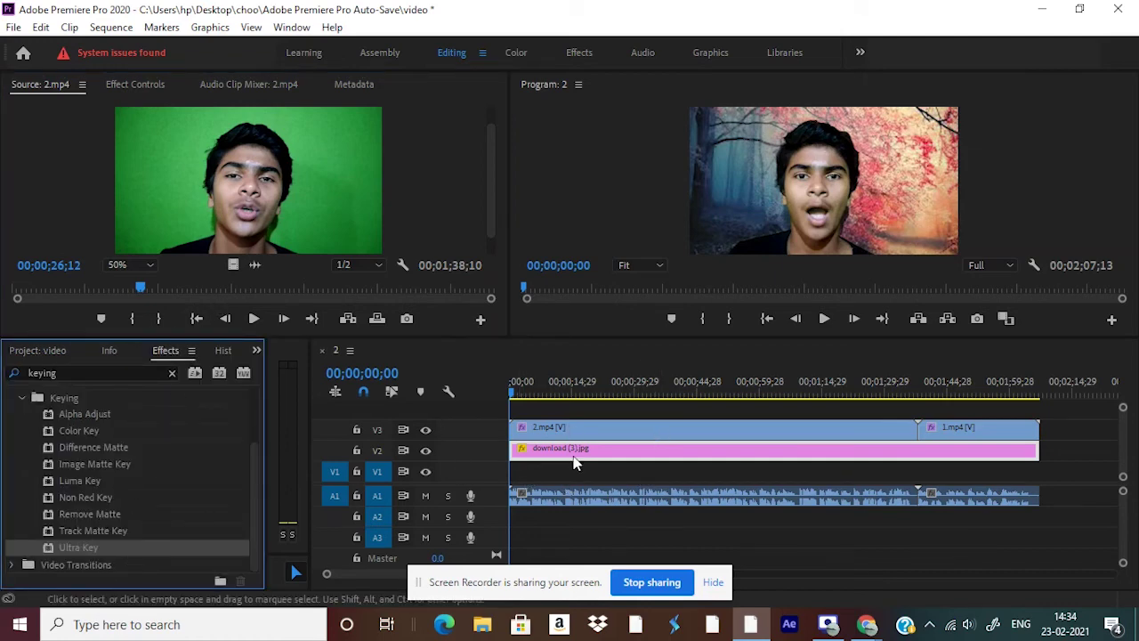
left_click(145, 83)
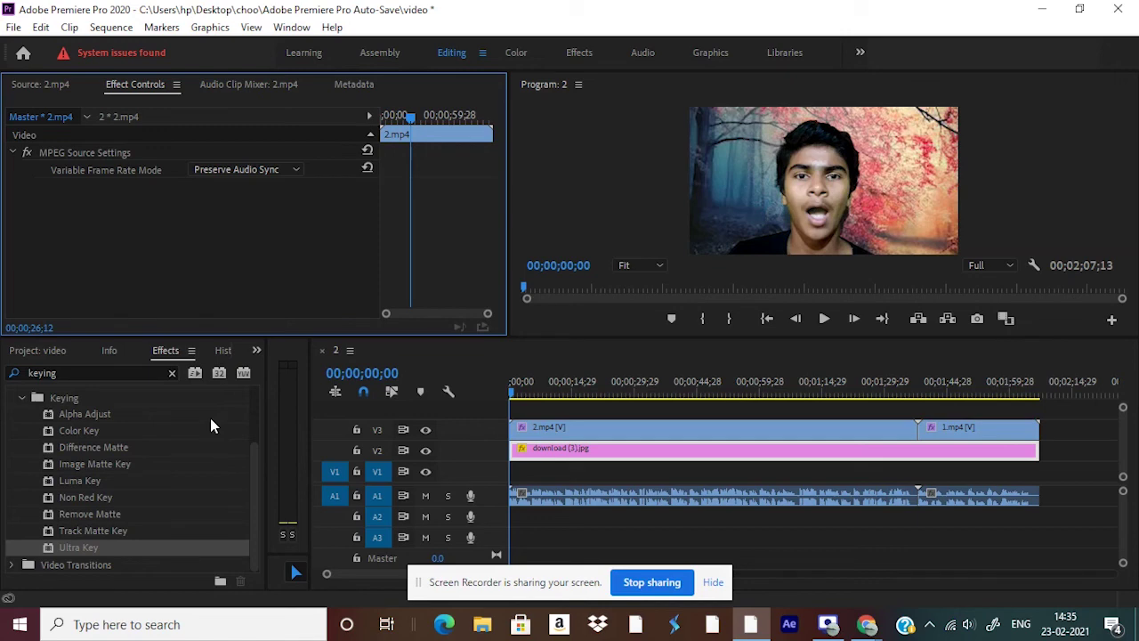
Step: Drag the forest image clip upward to add an empty fourth video track, keeping it on V2
left_click(574, 452)
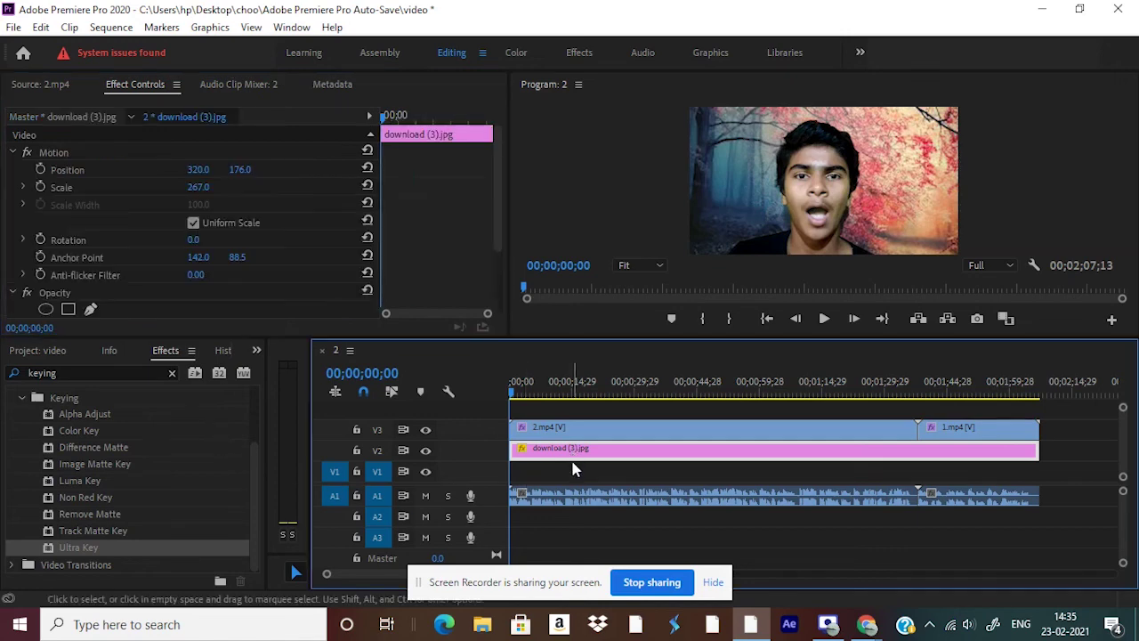
mouse_move(574, 466)
left_mouse_down()
mouse_move(569, 414)
mouse_move(571, 452)
left_mouse_up()
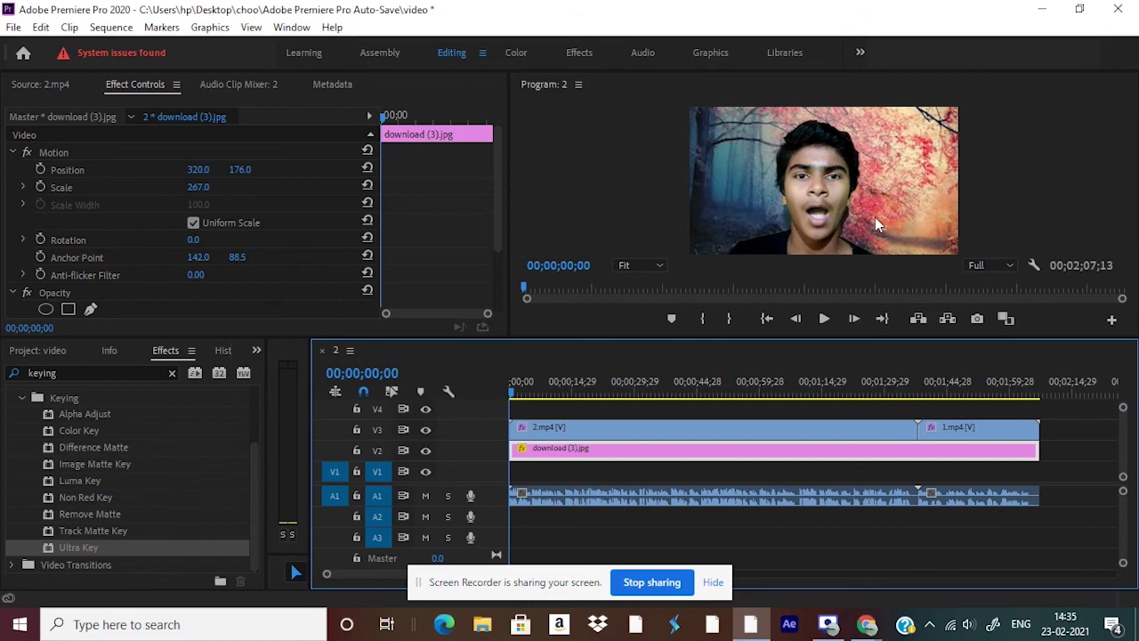
left_click(691, 430)
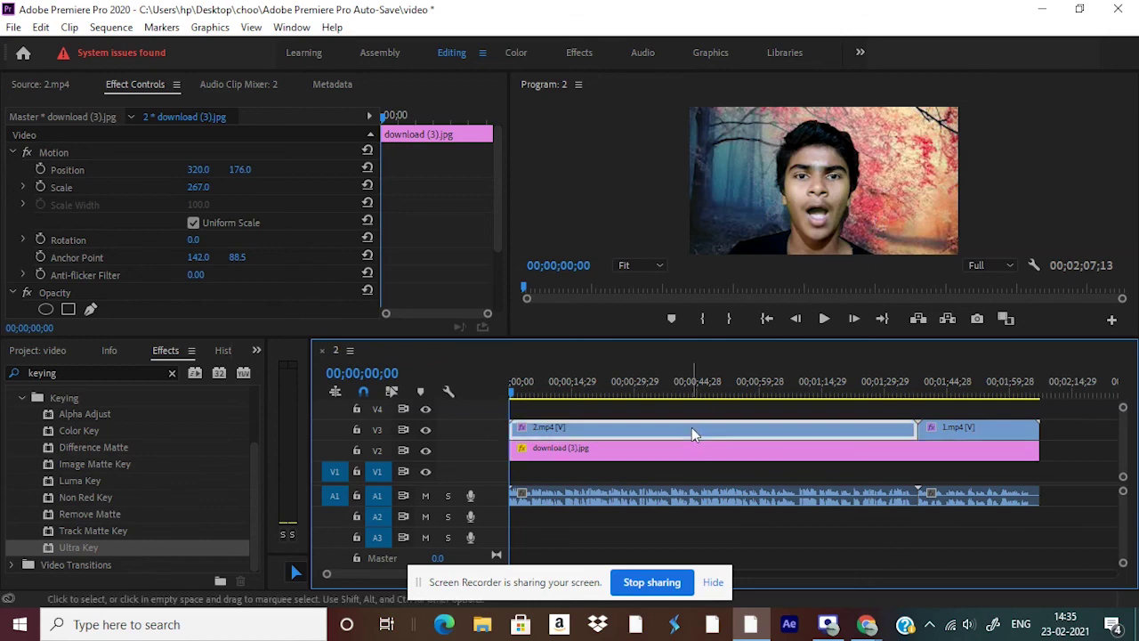